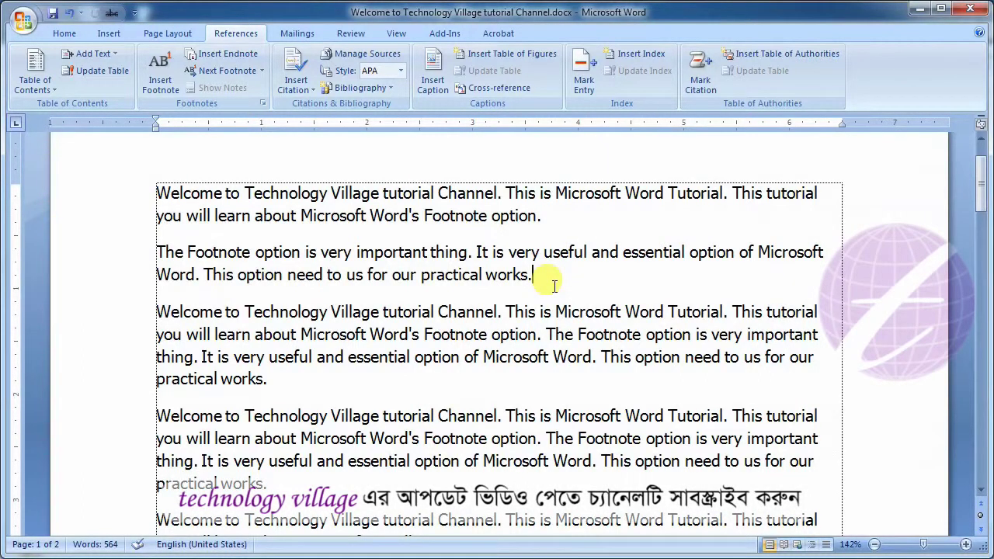
- Insert footnote 1 after "option" at the end of the first paragraph, with the text "type"
{"action": "left_click", "coordinate": [554, 286]}
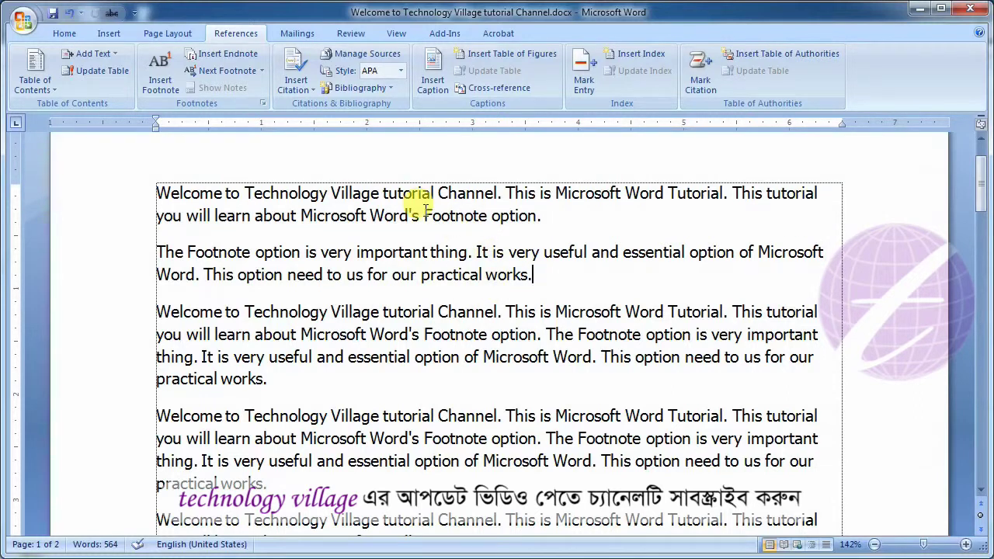
{"action": "left_click", "coordinate": [536, 217]}
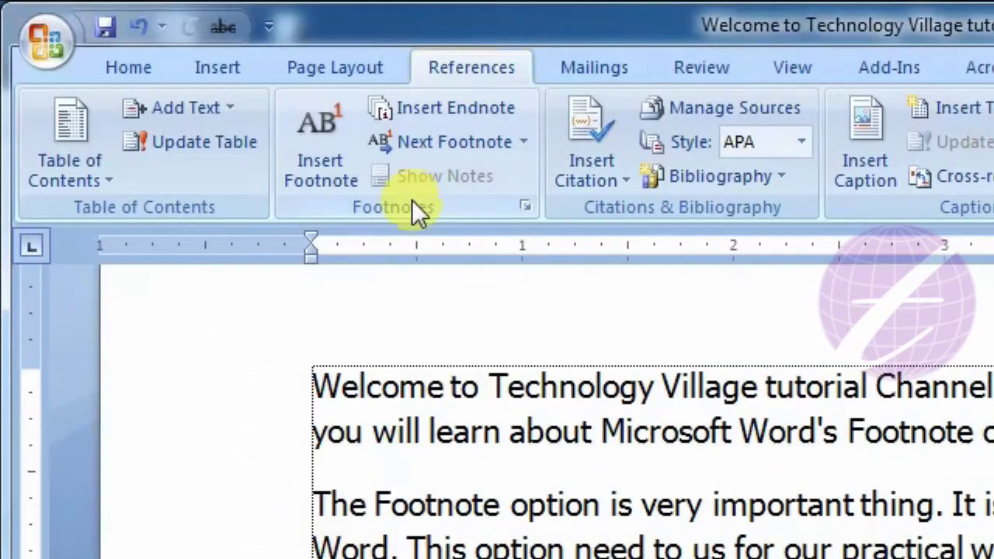
{"action": "left_click", "coordinate": [336, 173]}
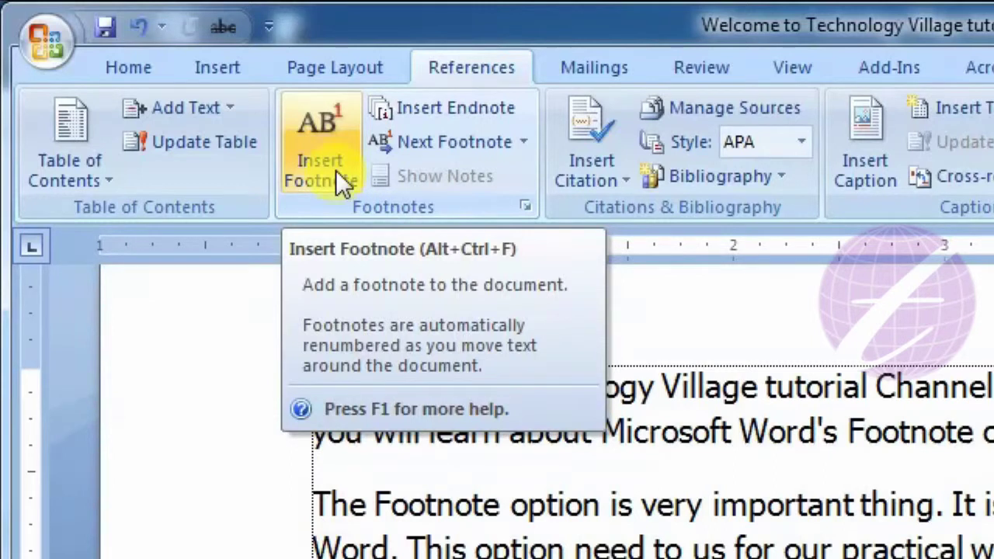
{"action": "left_click", "coordinate": [337, 169]}
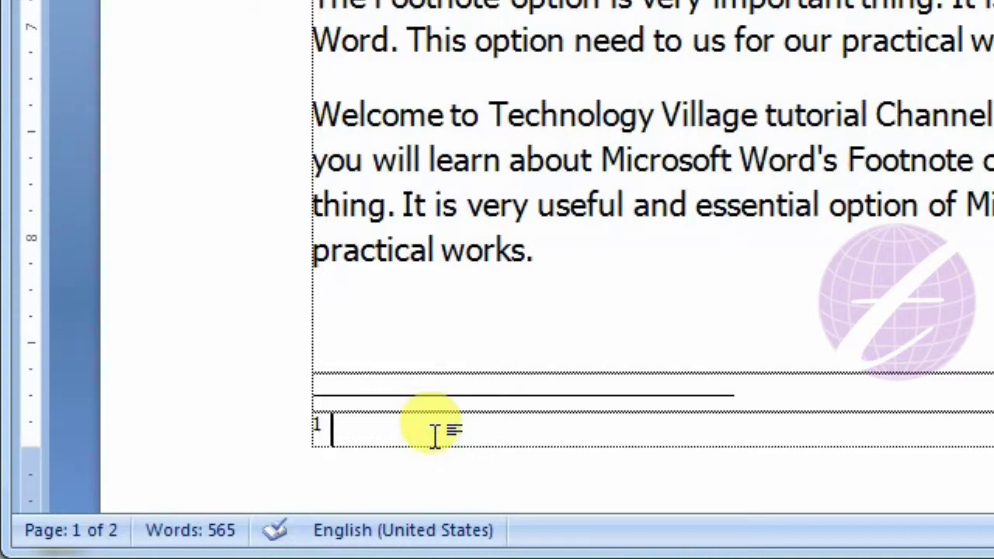
{"action": "type", "text": "type"}
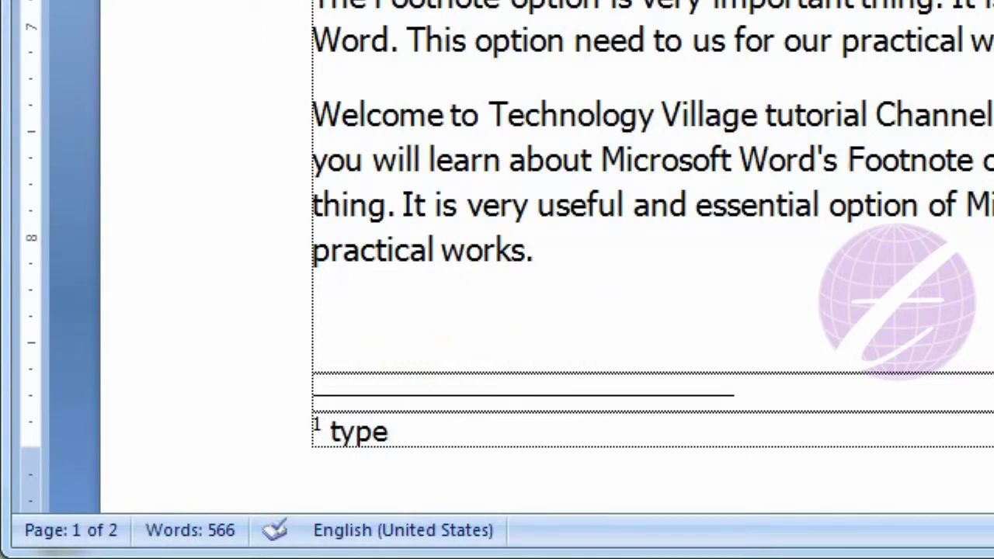
{"action": "scroll", "coordinate": [680, 363], "scroll_direction": "up", "scroll_amount": 10}
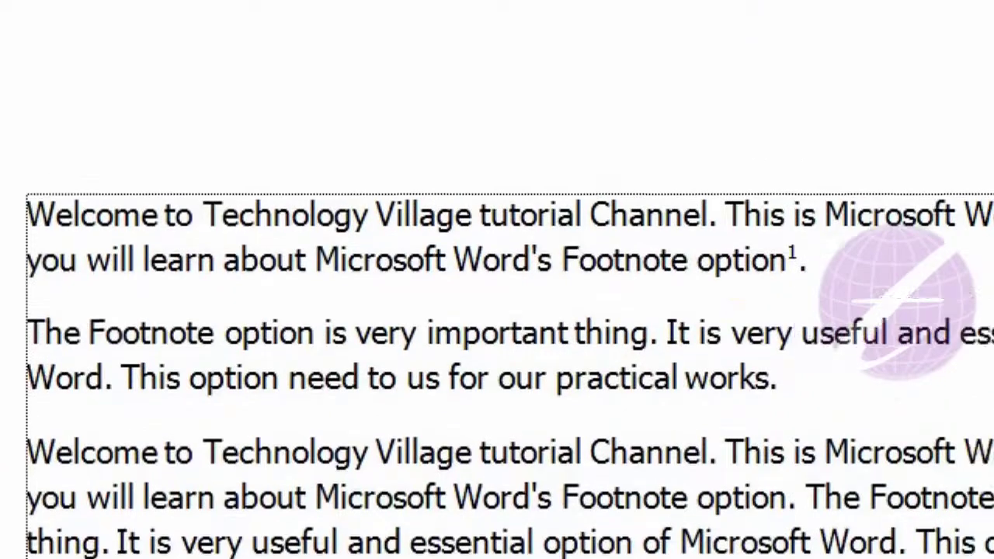
{"action": "mouse_move", "coordinate": [724, 332]}
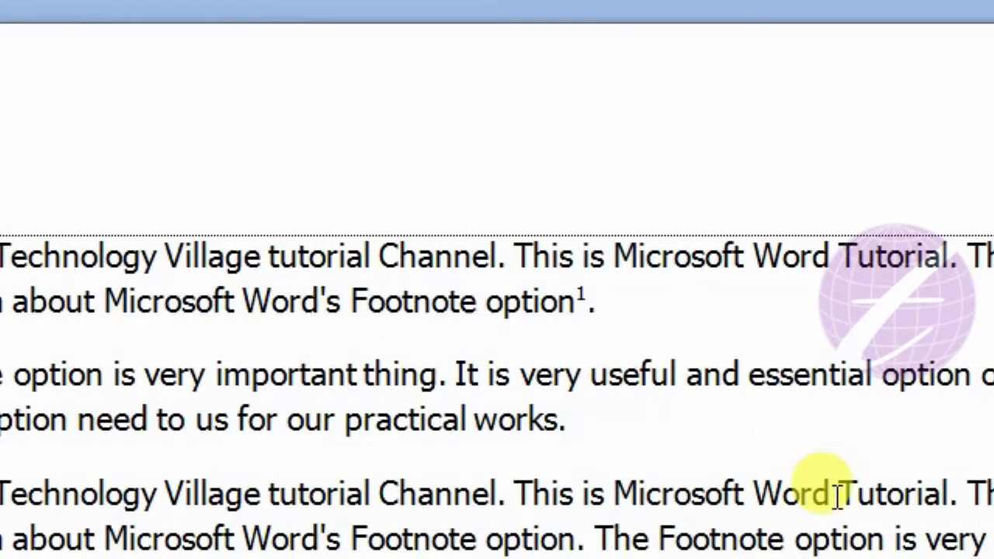
- Add footnote 2 reading "note" after "Word" in the third paragraph
{"action": "left_click", "coordinate": [838, 495]}
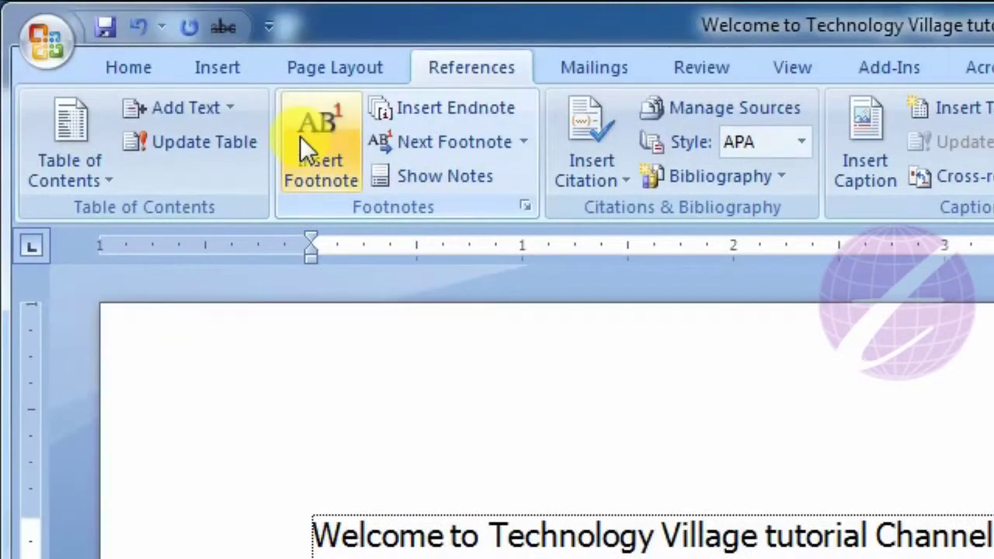
{"action": "left_click", "coordinate": [302, 140]}
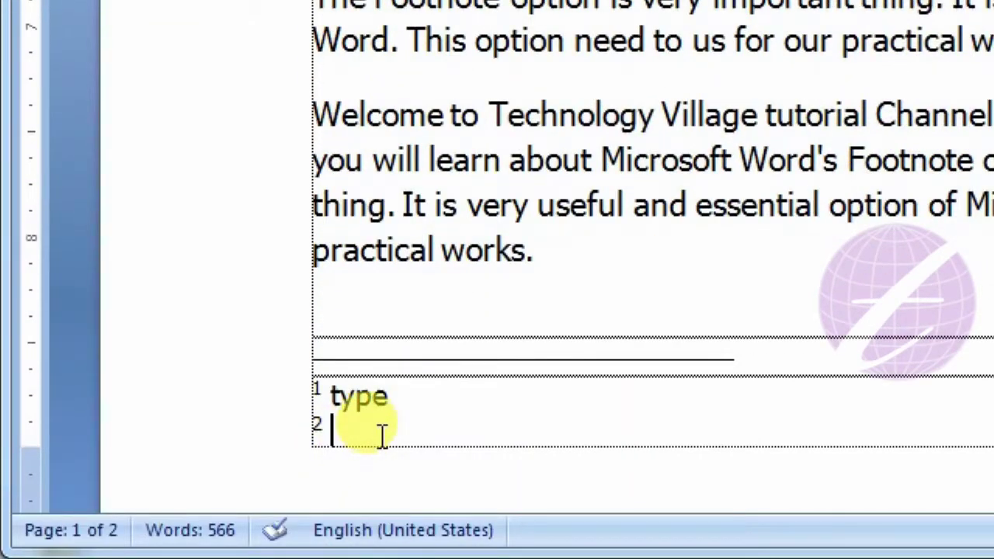
{"action": "type", "text": "note"}
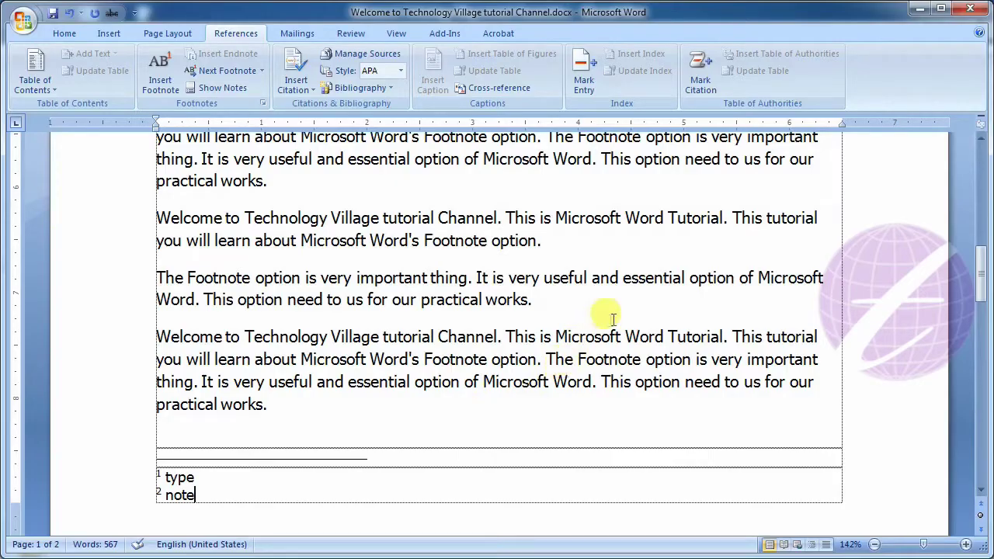
{"action": "scroll", "coordinate": [613, 318], "scroll_direction": "down", "scroll_amount": 5}
{"action": "scroll", "coordinate": [604, 311], "scroll_direction": "down", "scroll_amount": 1}
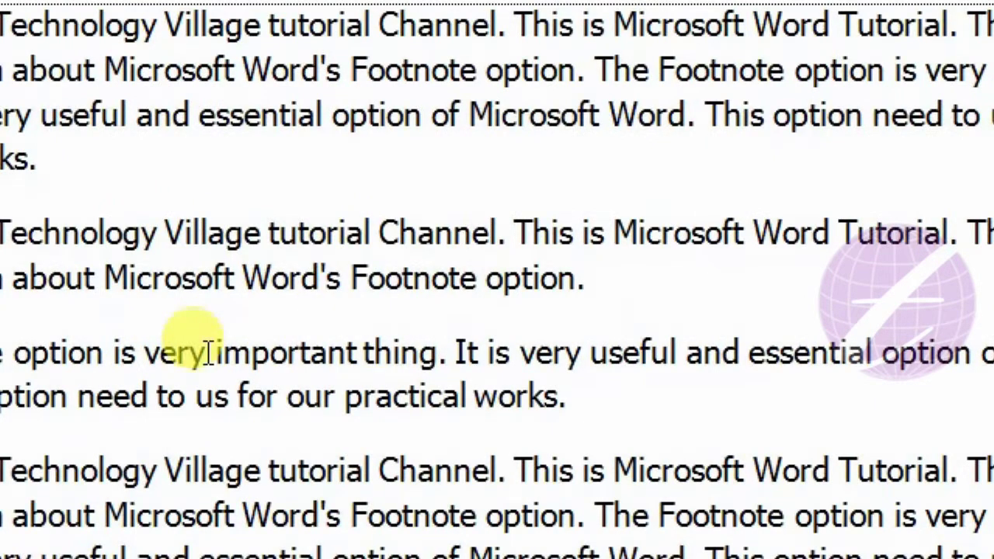
- Add footnote 3 reading "note" between "very" and "important" on page 2
{"action": "left_click", "coordinate": [208, 354]}
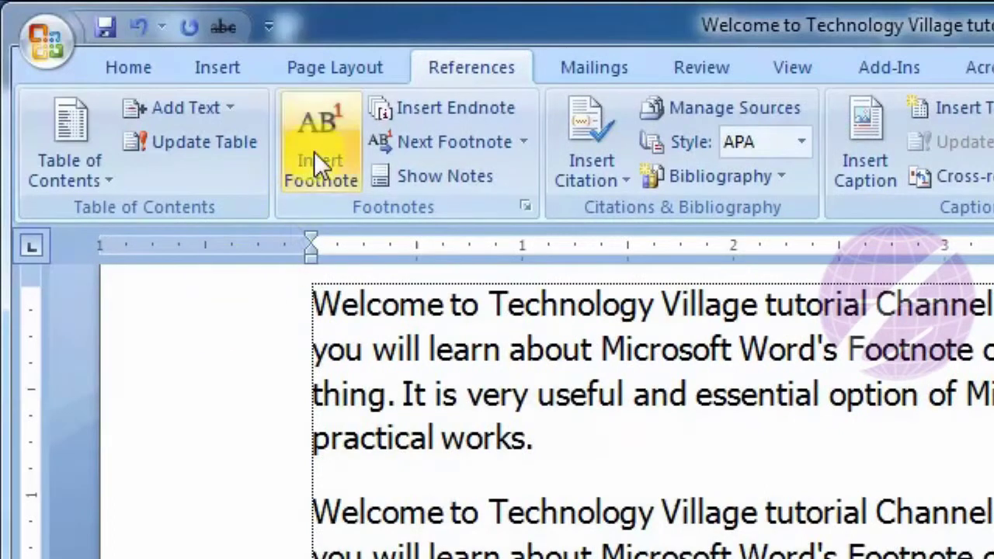
{"action": "left_click", "coordinate": [314, 152]}
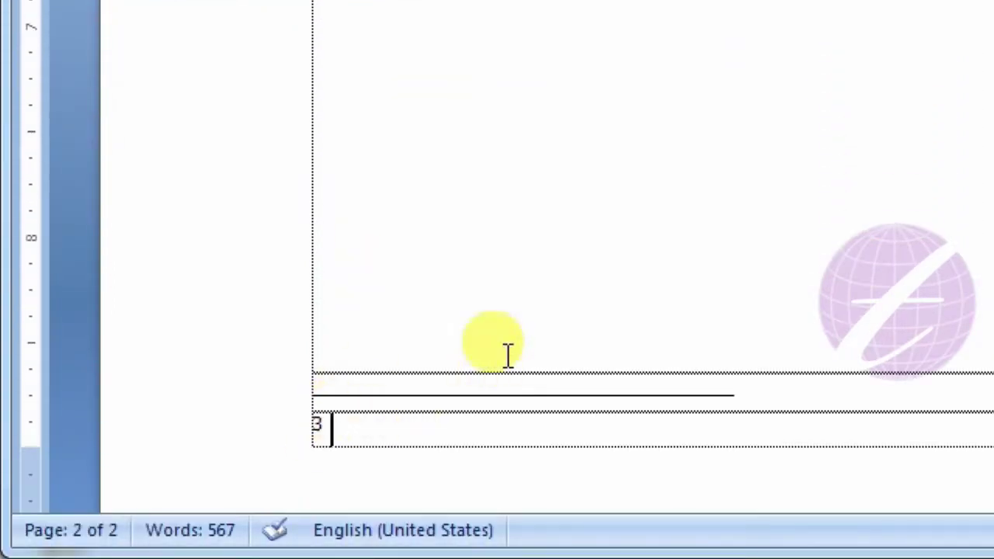
{"action": "type", "text": "note"}
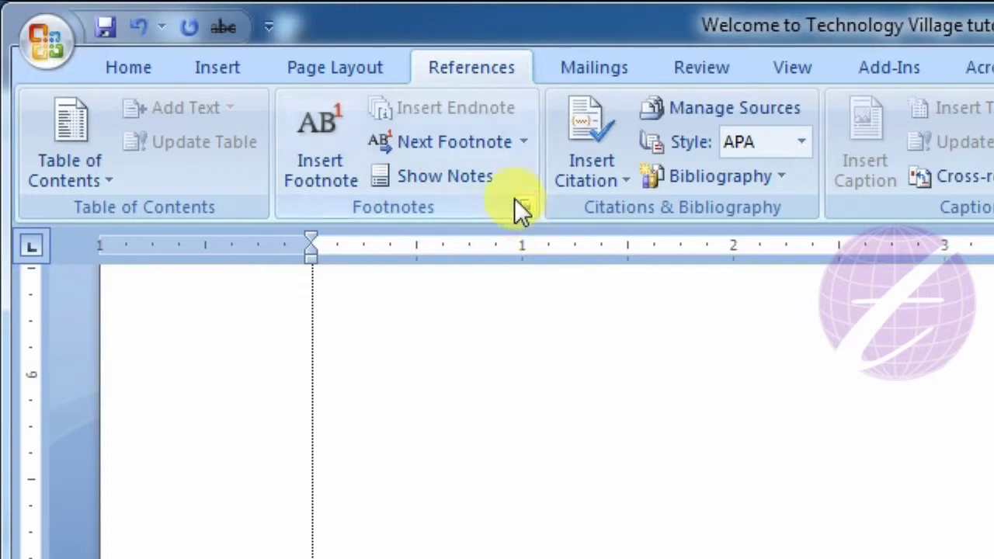
- In Footnote settings, keep the 1, 2, 3 format, restart numbering each page, and apply to the document
{"action": "left_click", "coordinate": [522, 205]}
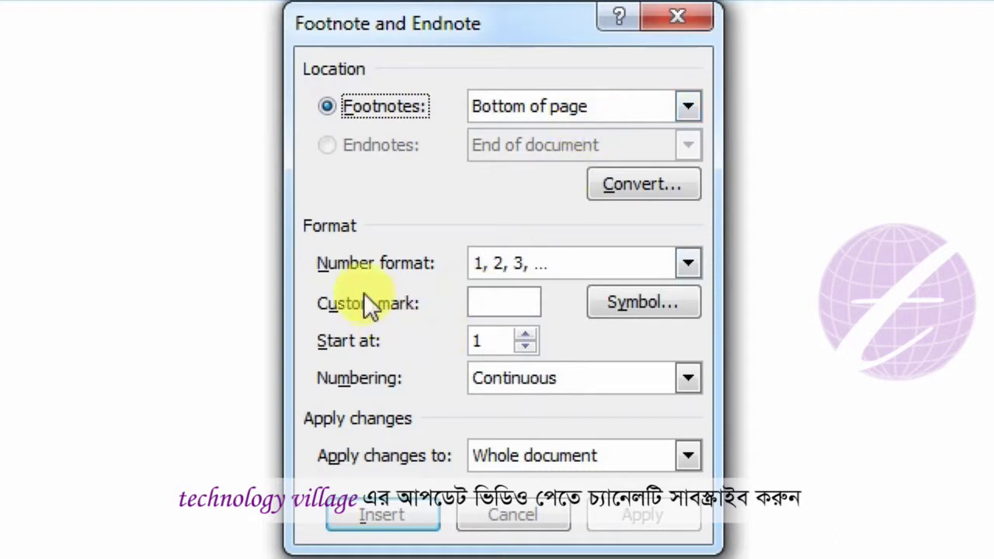
{"action": "left_click", "coordinate": [590, 264]}
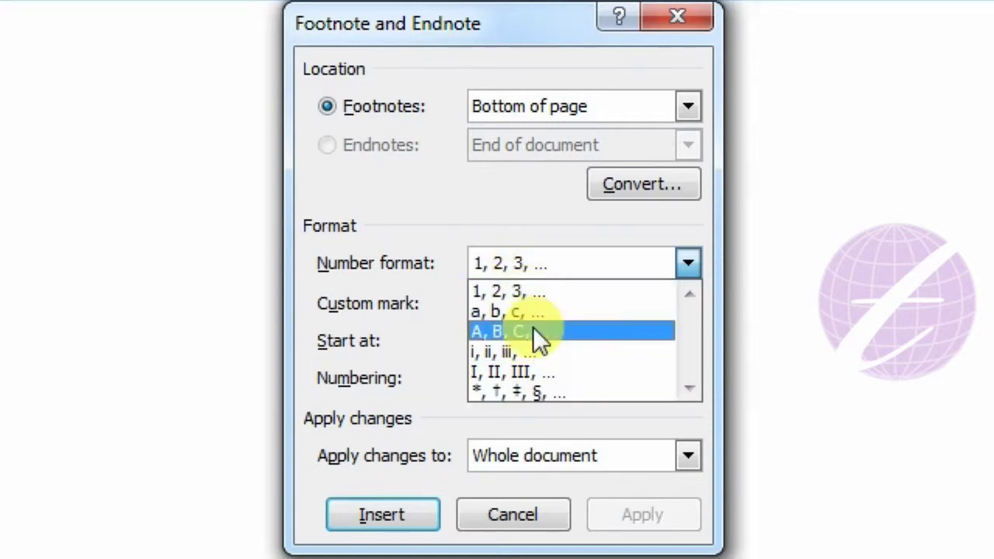
{"action": "left_click", "coordinate": [518, 292]}
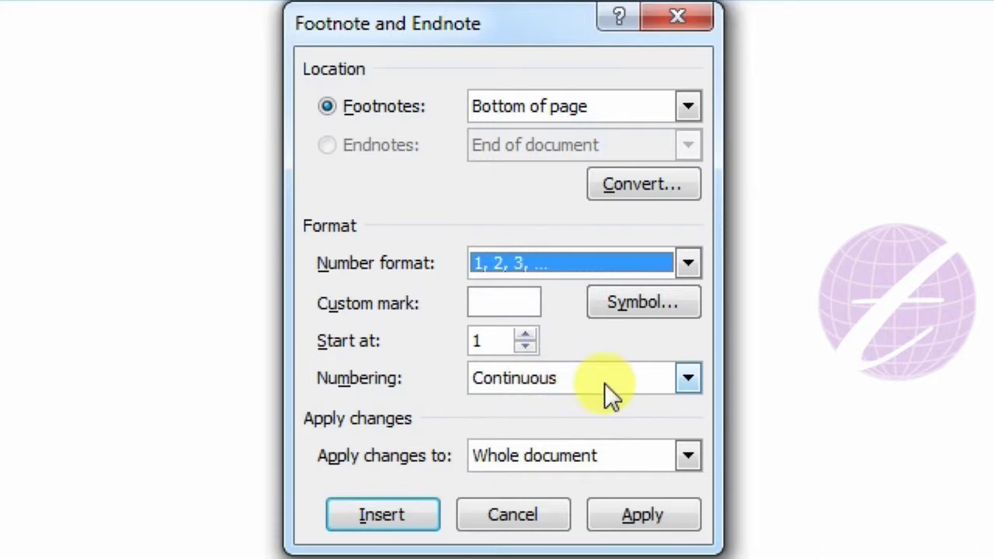
{"action": "left_click", "coordinate": [604, 383]}
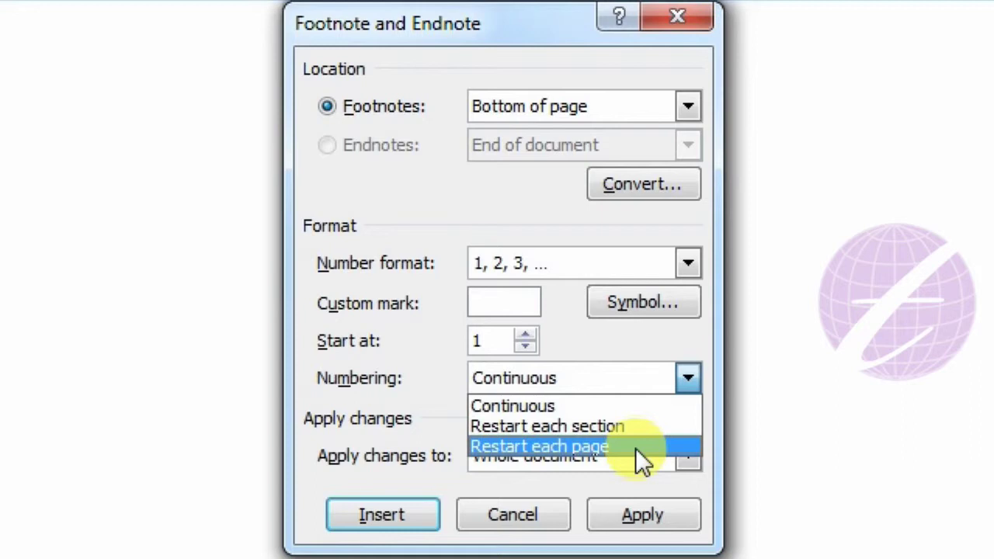
{"action": "left_click", "coordinate": [636, 448]}
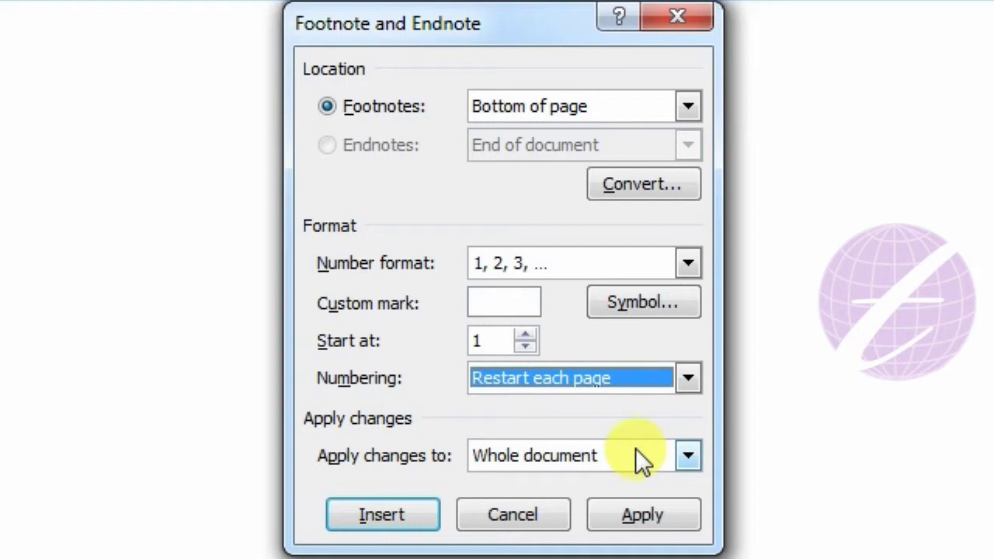
{"action": "left_click", "coordinate": [638, 514]}
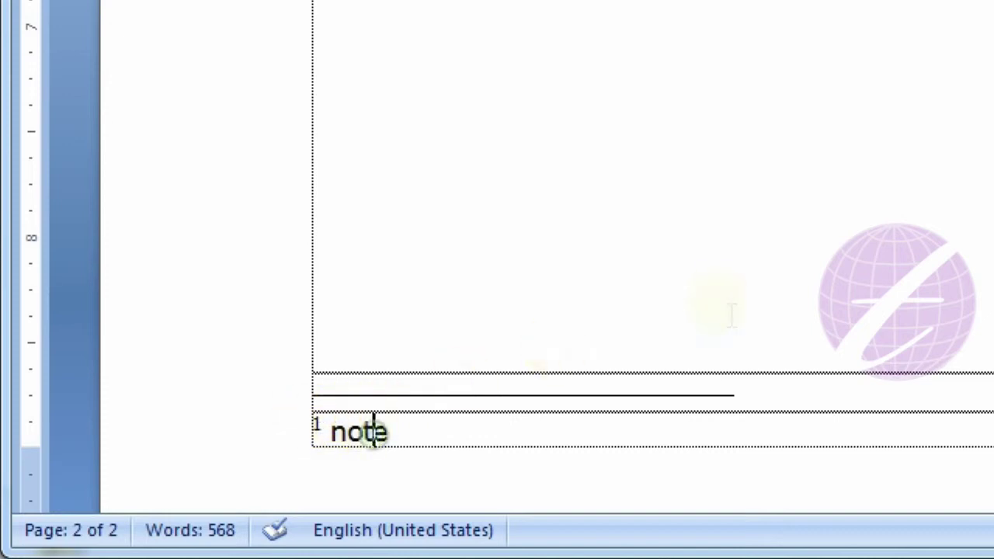
{"action": "scroll", "coordinate": [777, 302], "scroll_direction": "up", "scroll_amount": 5}
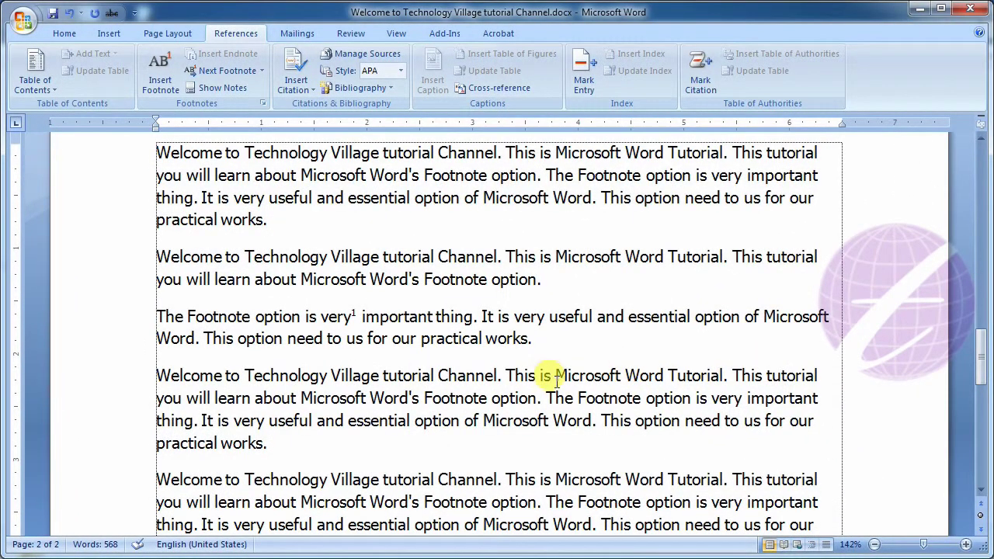
{"action": "scroll", "coordinate": [556, 380], "scroll_direction": "up", "scroll_amount": 1}
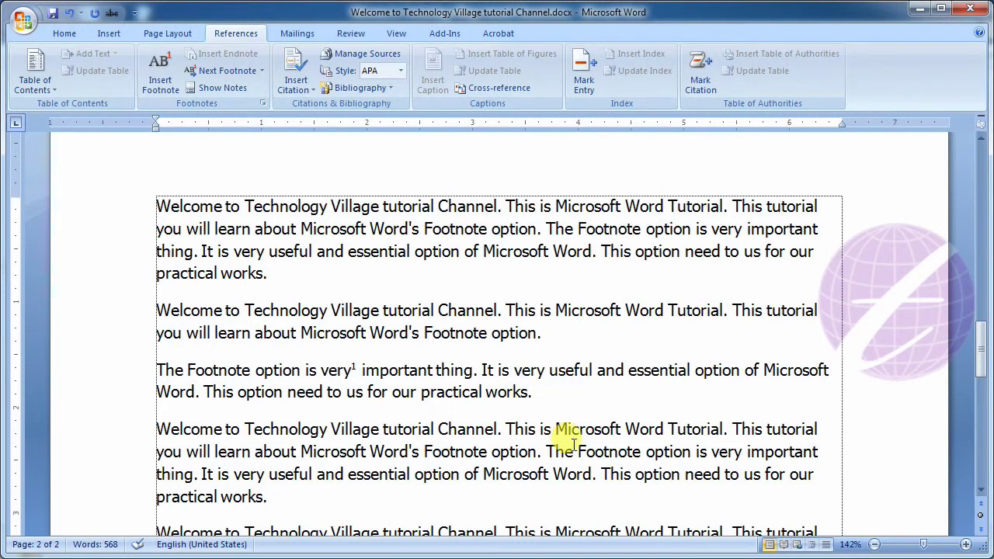
{"action": "scroll", "coordinate": [570, 439], "scroll_direction": "down", "scroll_amount": 1}
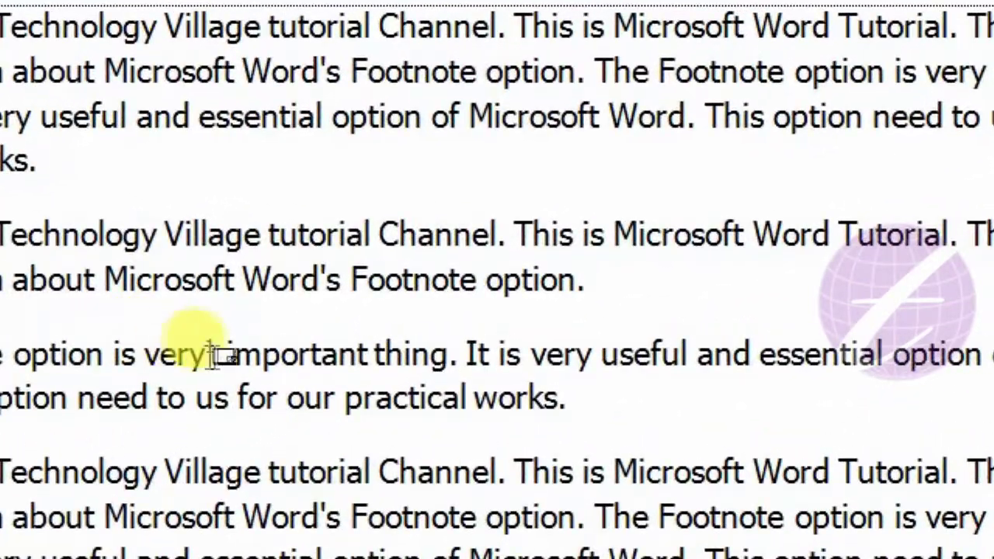